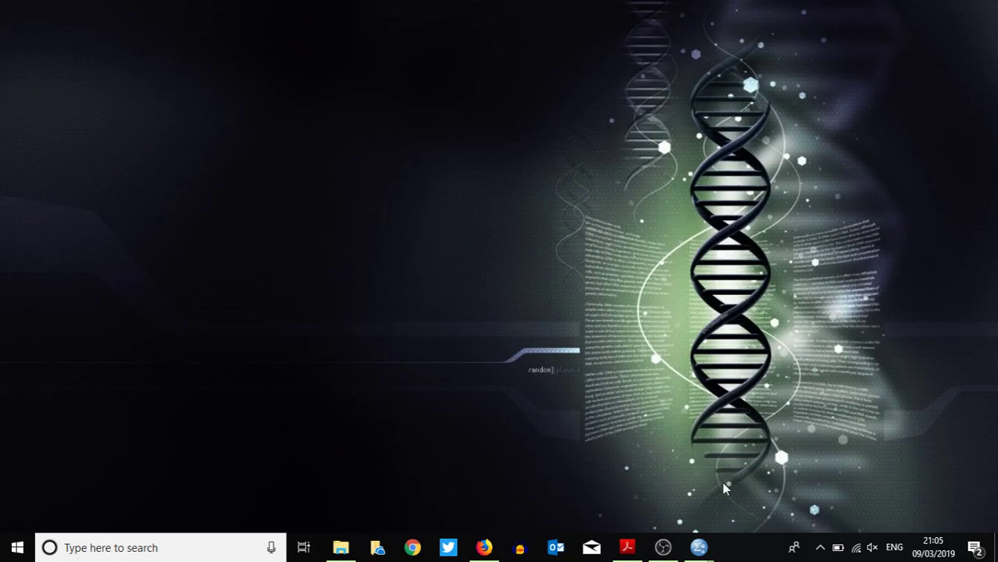
- In Untitled2's Variable View, define a numeric variable named genotype with 0 decimal places
mouse_move(700, 551)
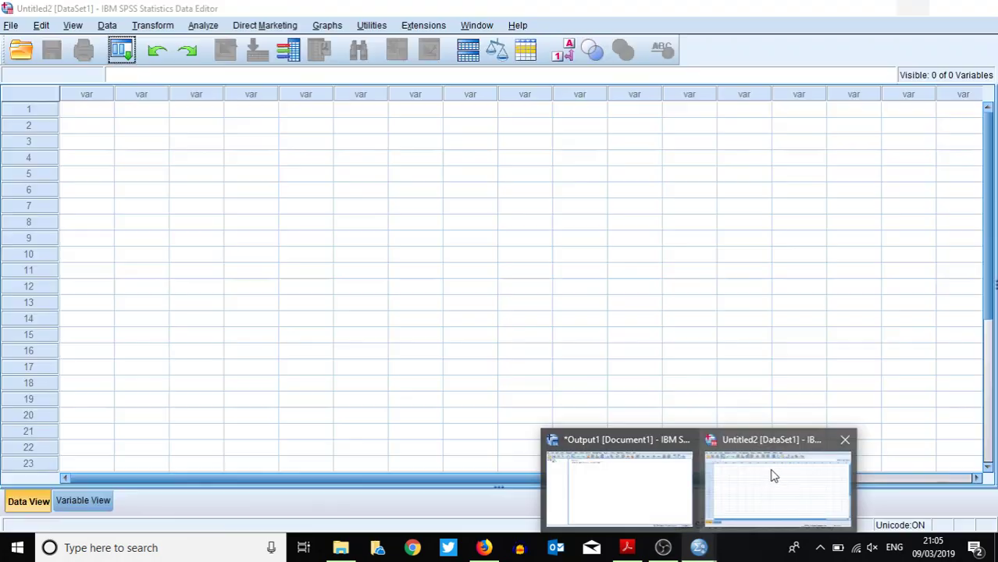
left_click(768, 470)
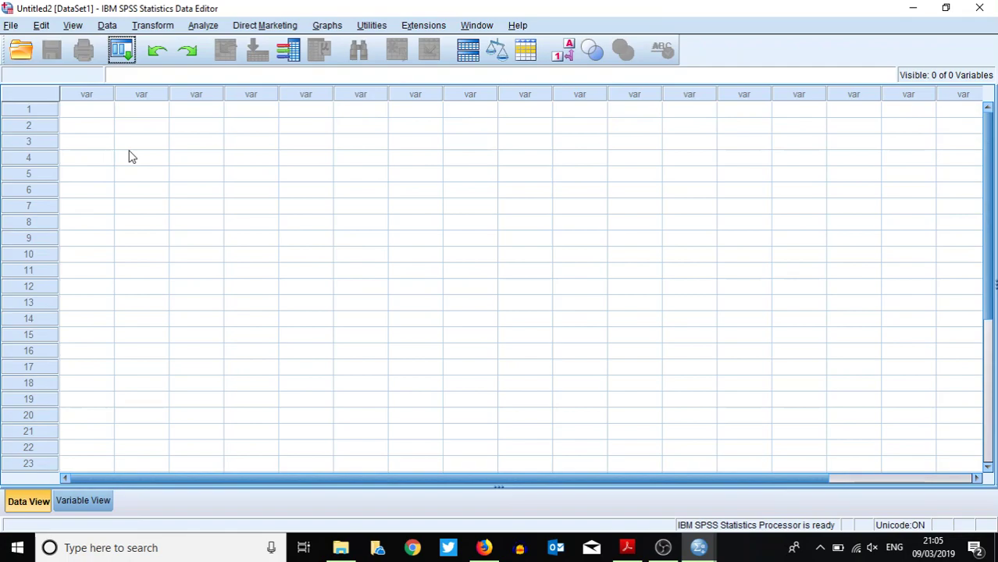
left_click(90, 502)
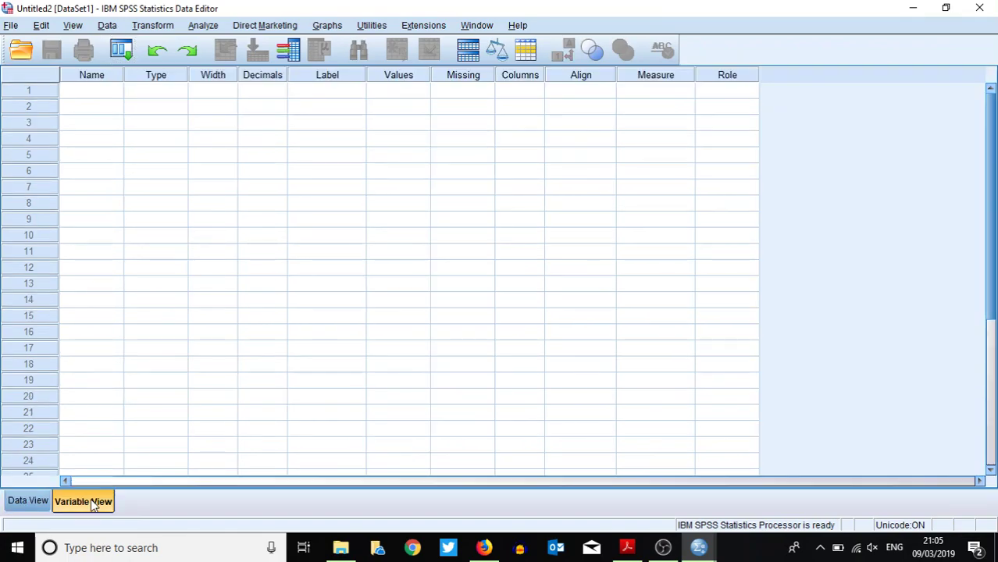
left_click(96, 95)
type("genotype")
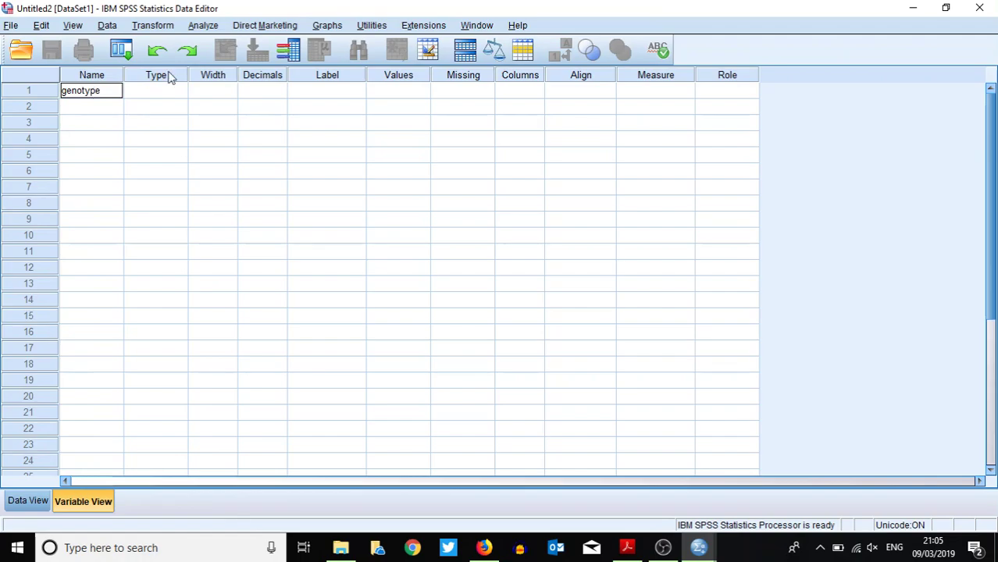
left_click(281, 95)
left_click(280, 94)
left_click(280, 94)
left_click(406, 94)
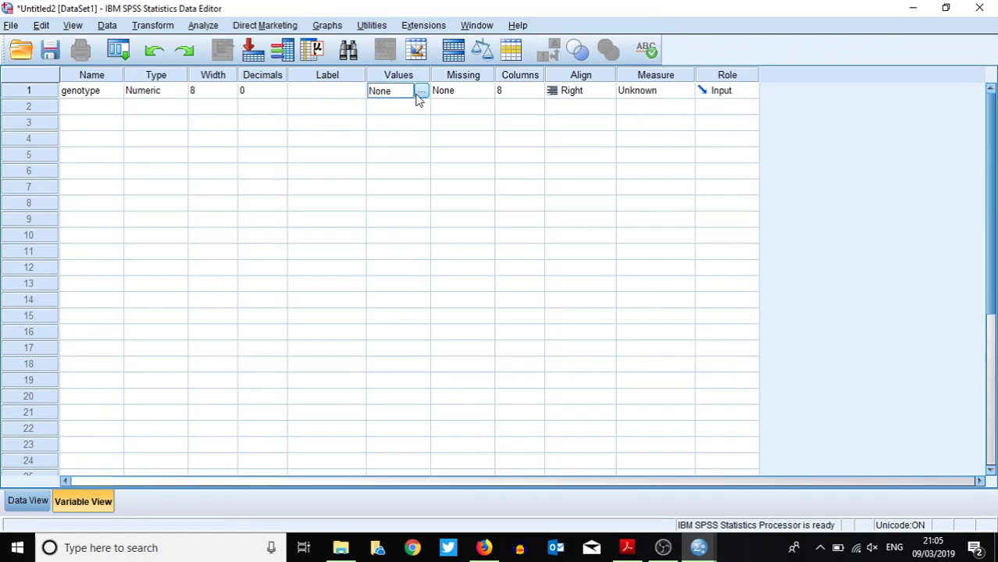
- Label genotype's values as 1 = TT, 2 = TC and 3 = CC
left_click(419, 96)
type("1")
key("Tab")
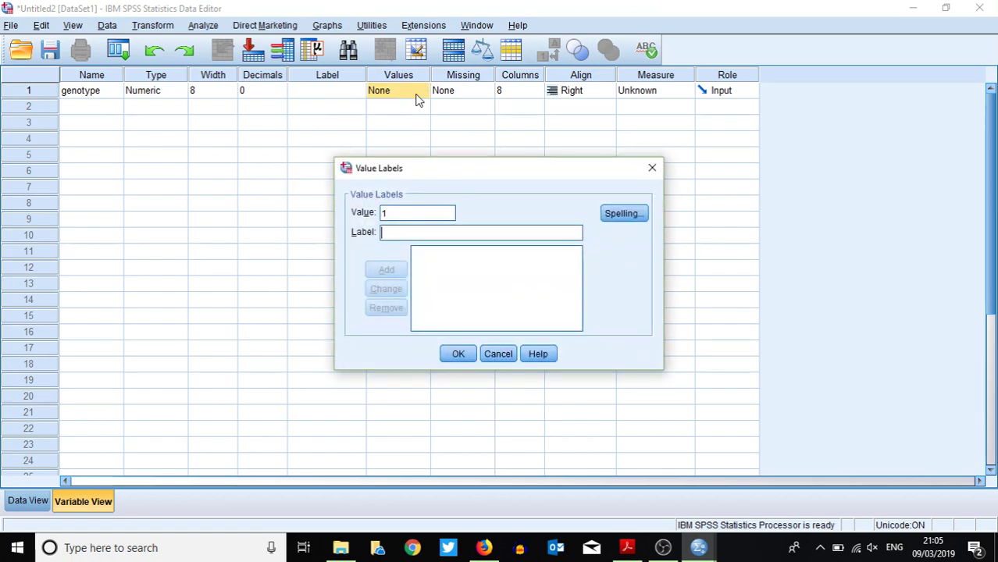
type("TT")
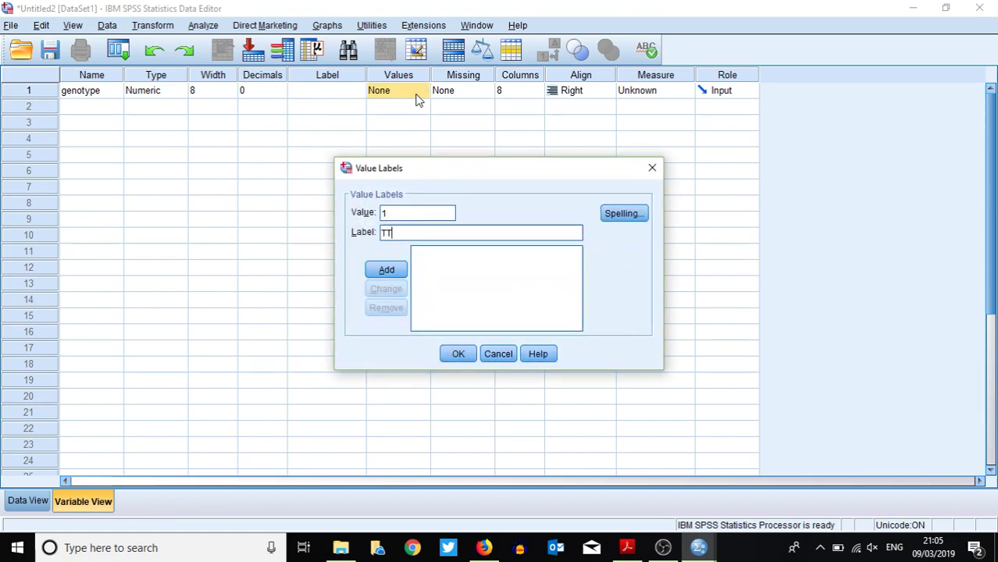
left_click(387, 270)
type("2")
key("Tab")
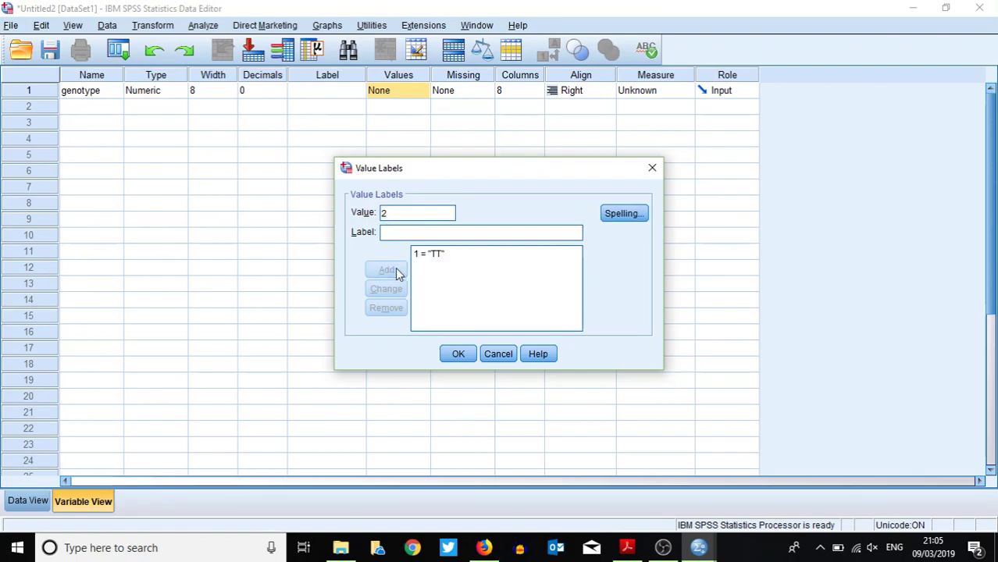
type("TC")
left_click(387, 270)
type("3")
key("Tab")
type("CC")
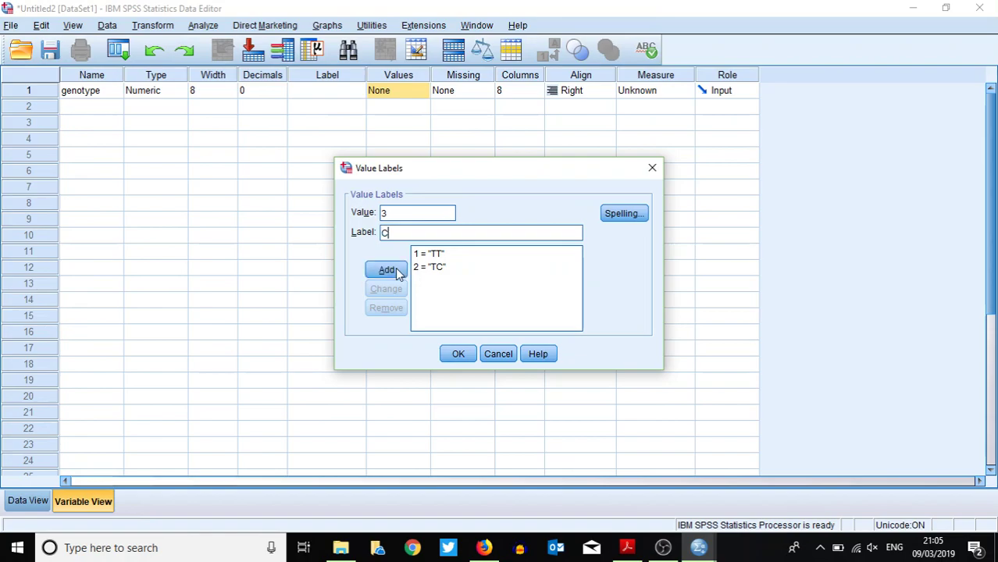
left_click(387, 270)
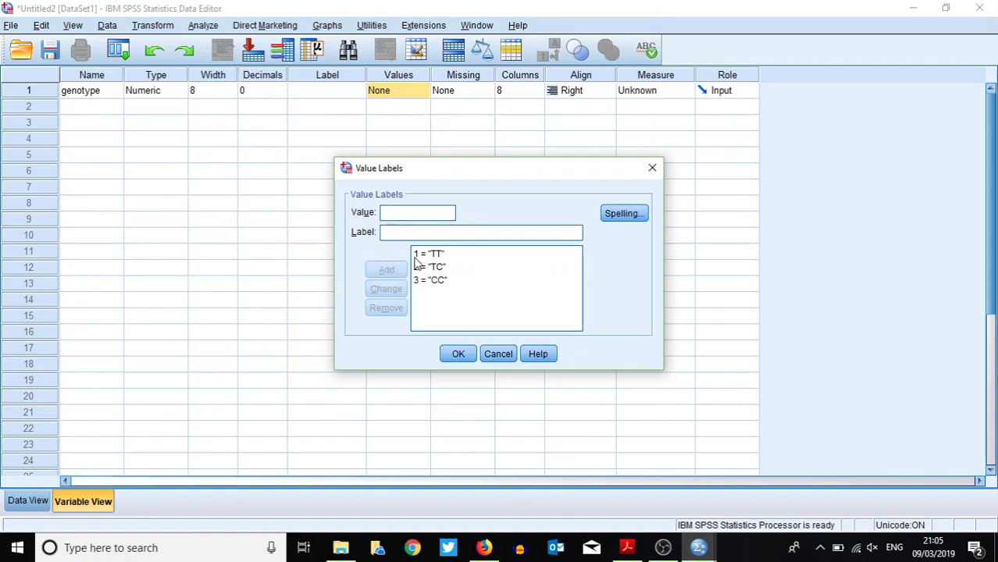
left_click(459, 354)
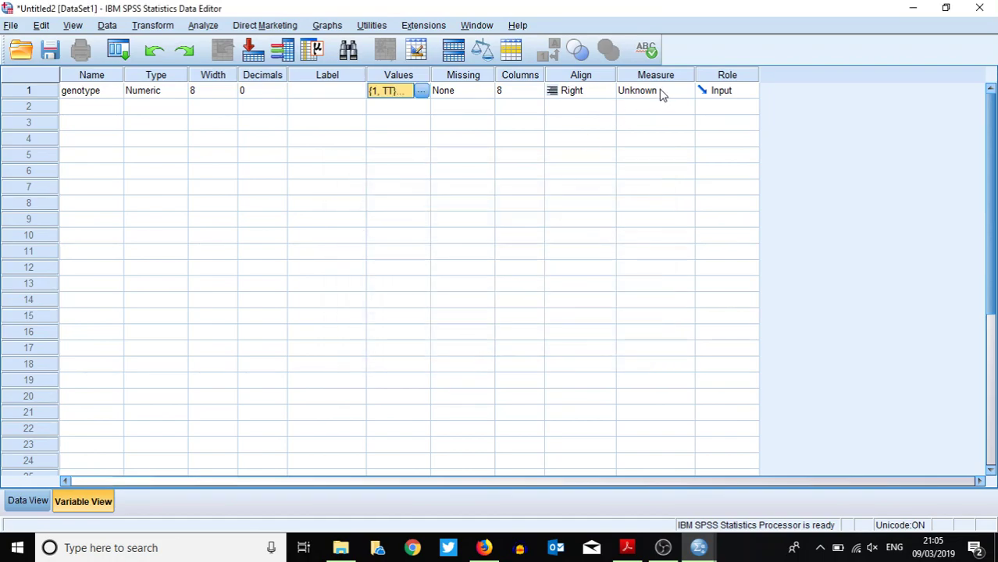
- Make genotype Nominal and add a Scale variable frequency with 0 decimals
left_click(661, 95)
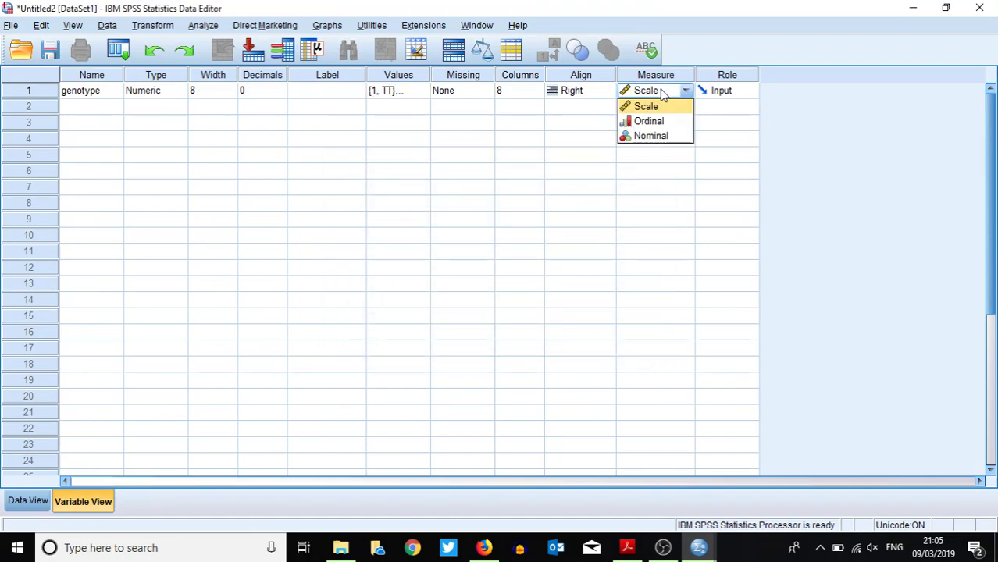
left_click(663, 138)
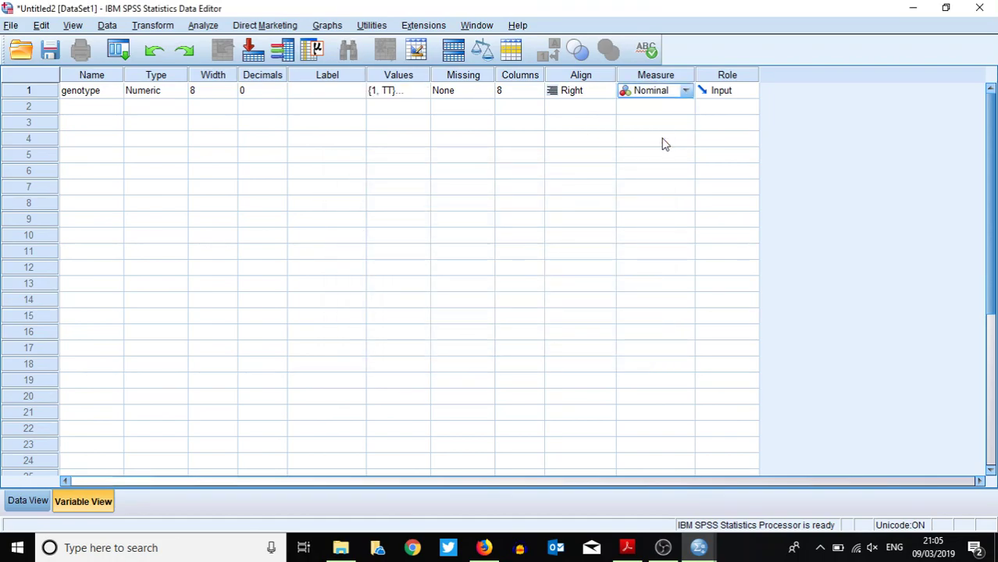
left_click(106, 110)
left_click(105, 106)
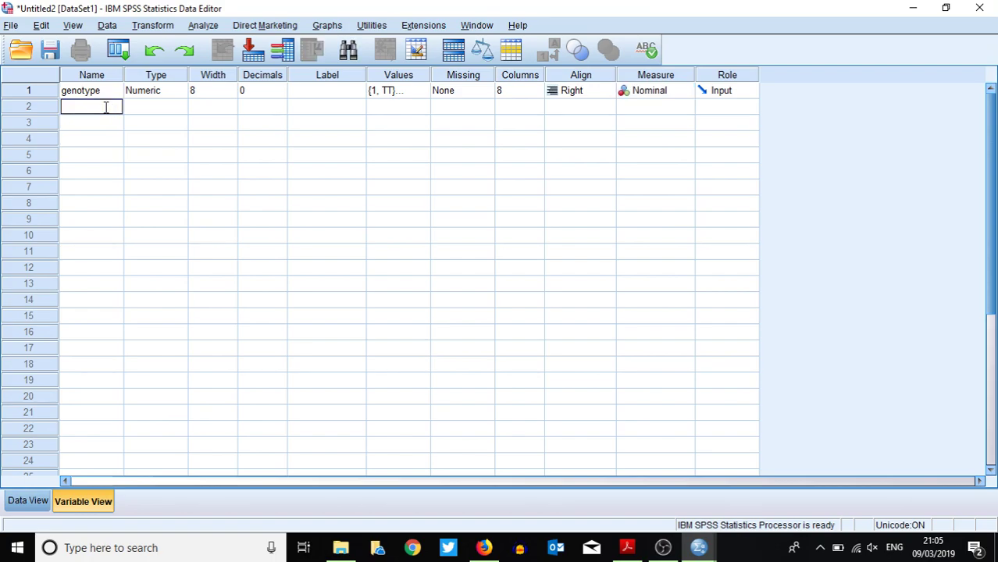
type("frequency")
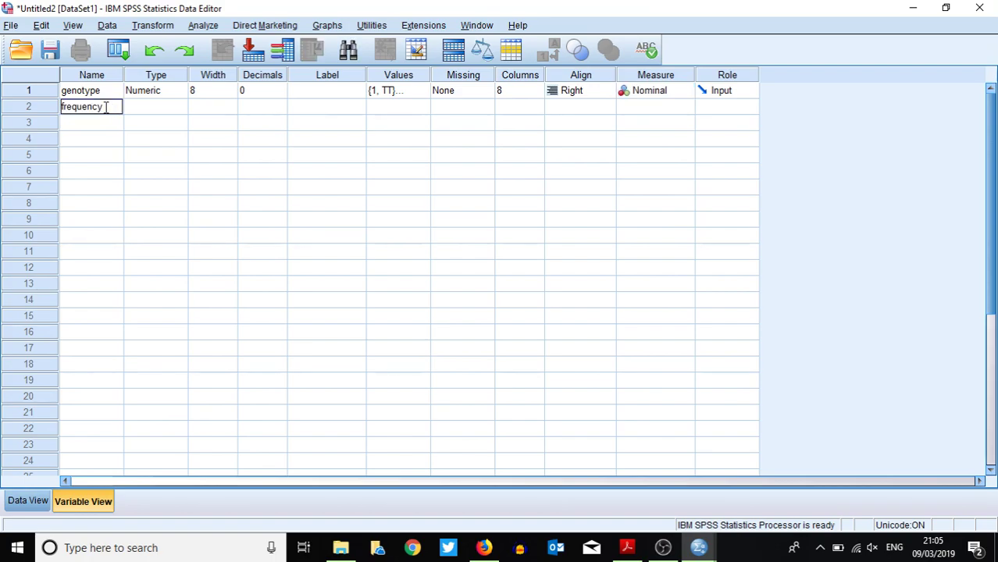
left_click(261, 107)
left_click(281, 110)
left_click(281, 110)
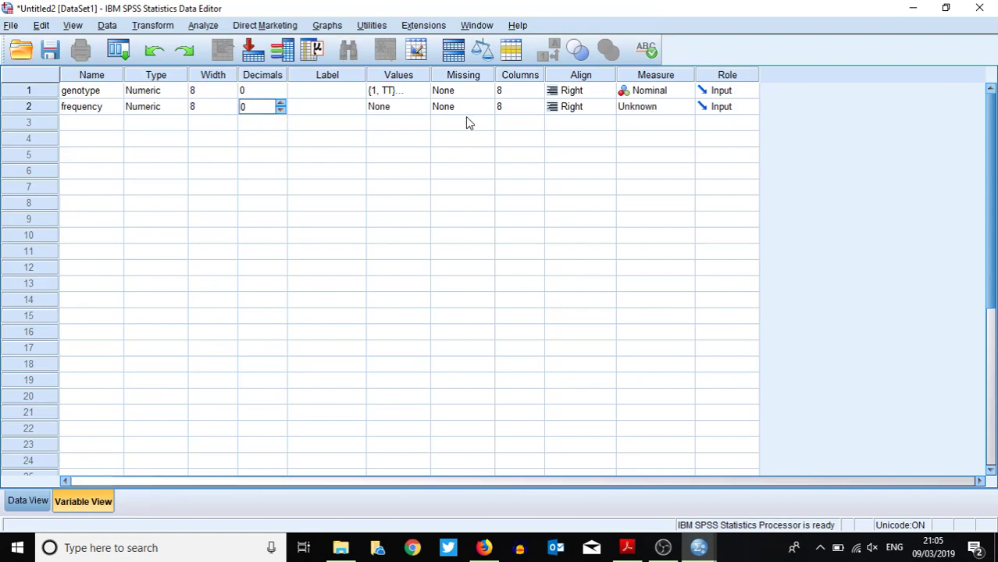
left_click(661, 116)
left_click(661, 127)
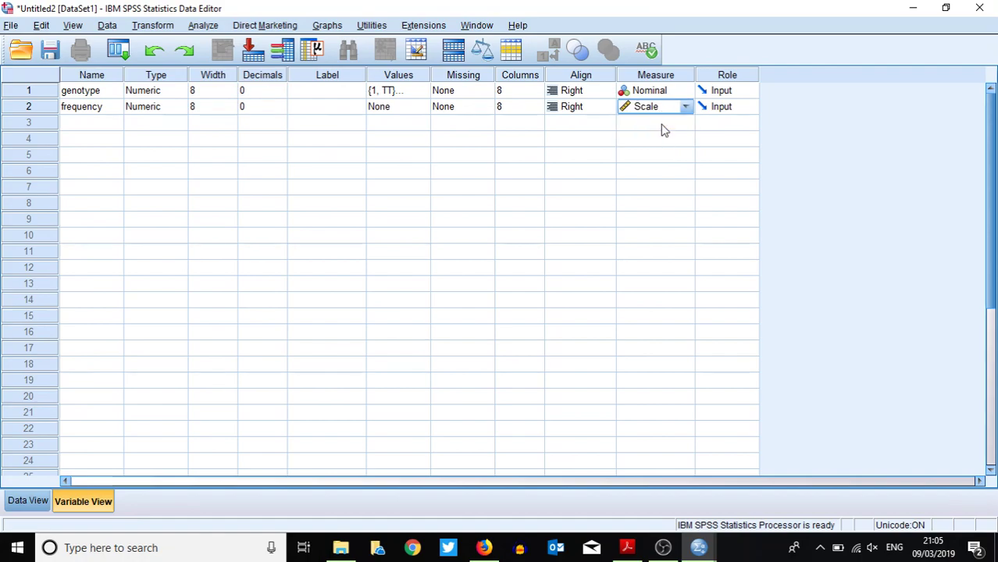
left_click(35, 503)
- Enter genotype codes 1, 2 and 3 down the first column
left_click(89, 114)
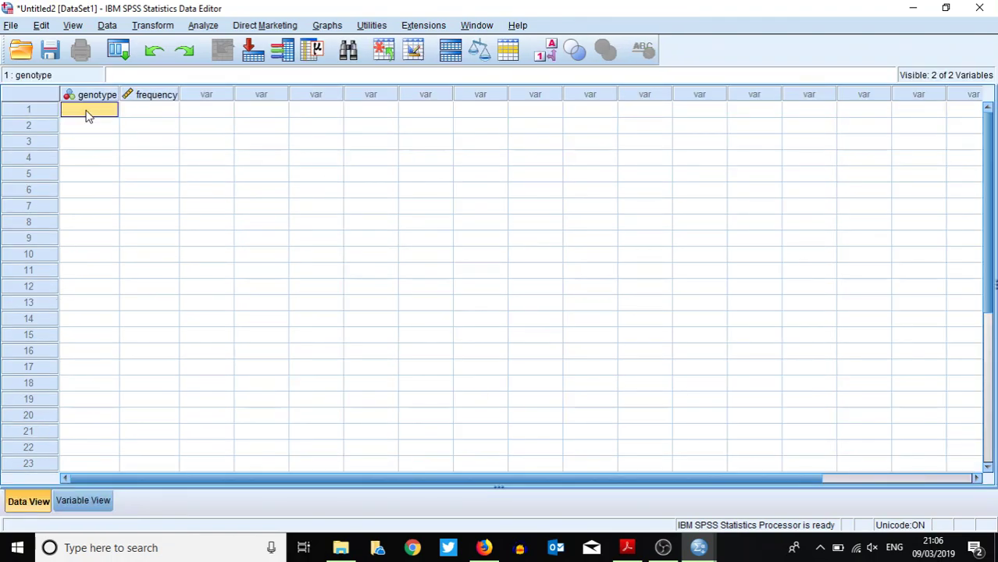
type("1")
key("Return")
type("2")
key("Return")
type("3")
- Enter frequencies 37, 20 and 7 for the three genotypes
left_click(149, 113)
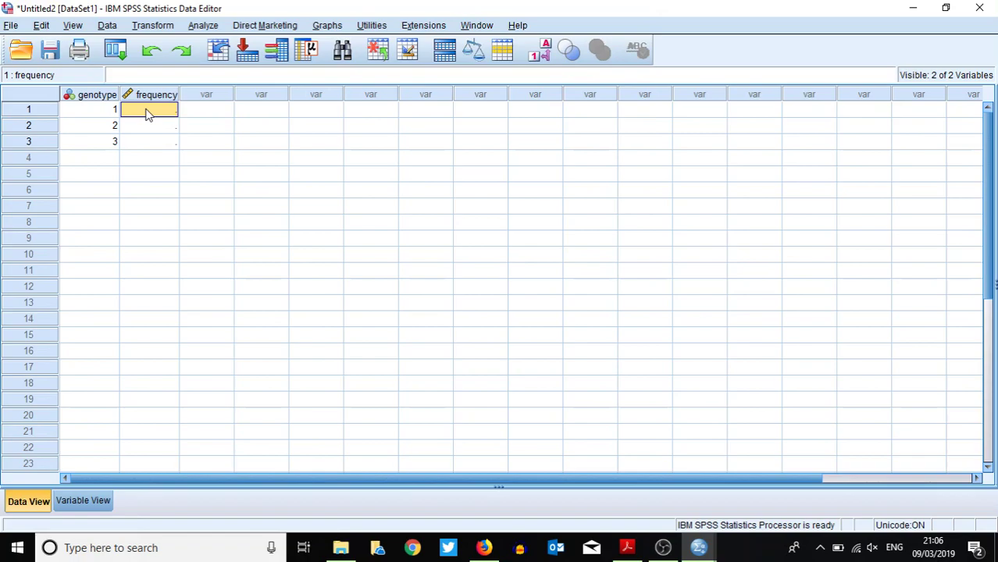
type("37")
key("Return")
type("25")
key("BackSpace")
type("0")
key("Return")
type("7")
left_click(262, 208)
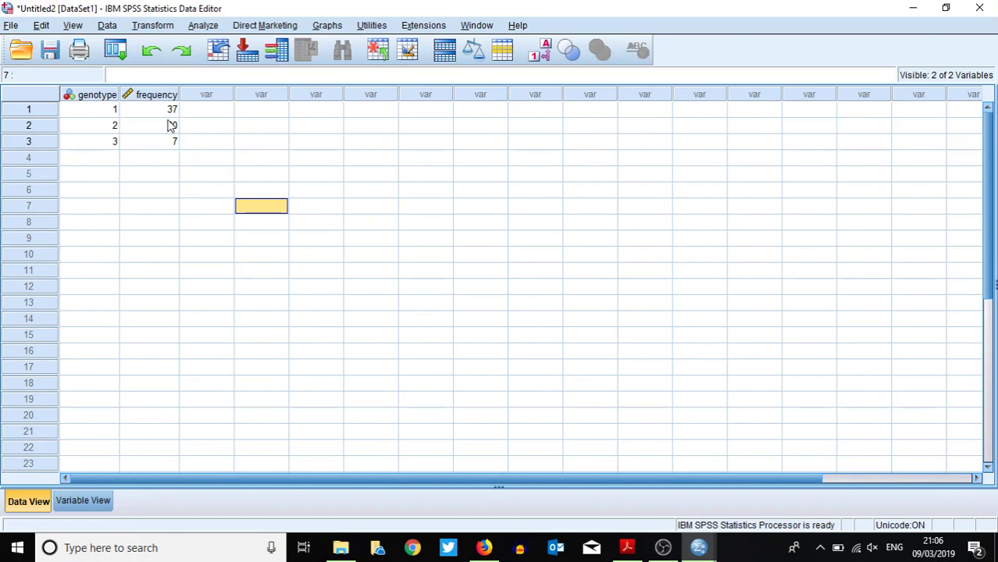
- Weight cases by the frequency variable using Data > Weight Cases
left_click(111, 26)
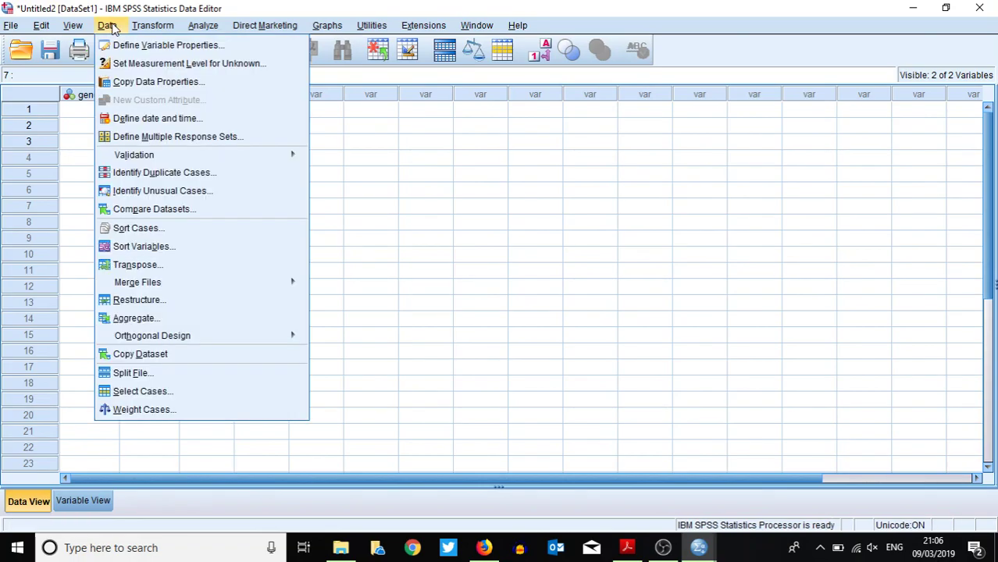
left_click(150, 410)
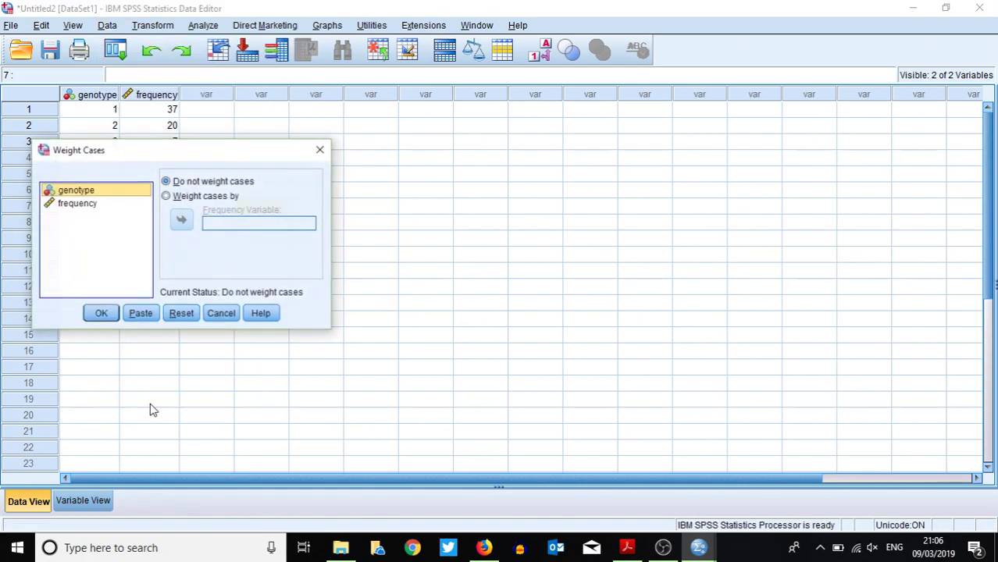
left_click(91, 206)
left_click(167, 196)
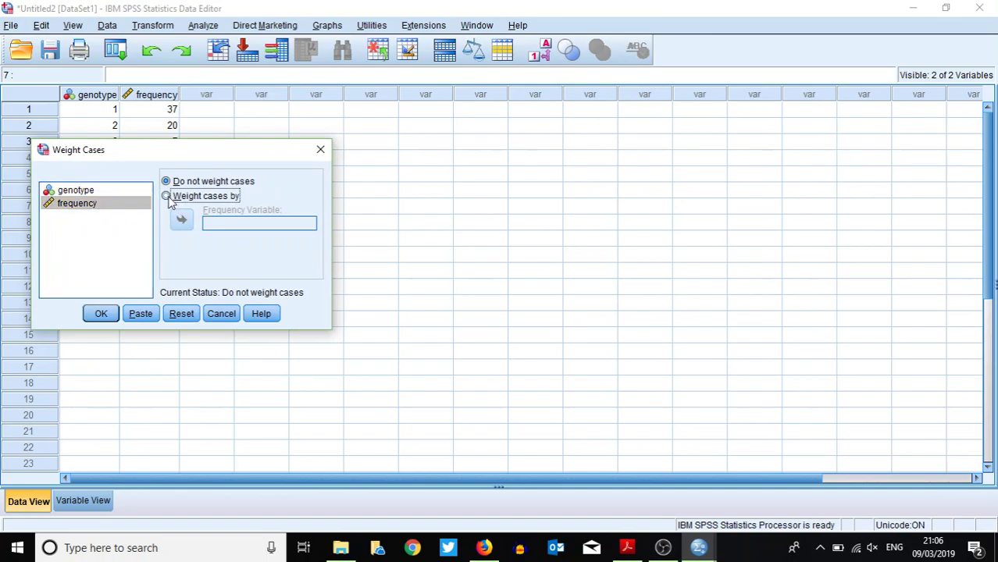
left_click(182, 221)
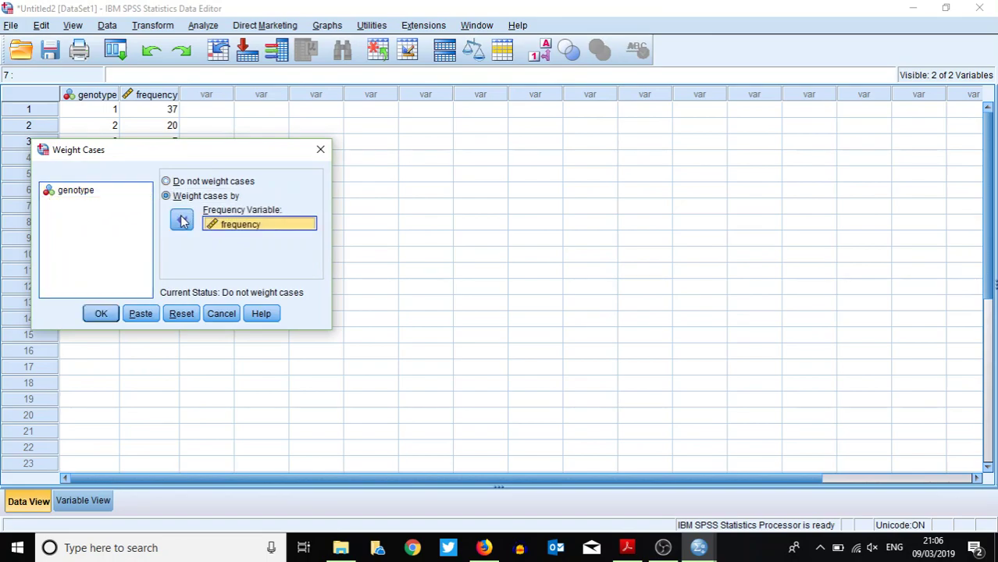
left_click(99, 313)
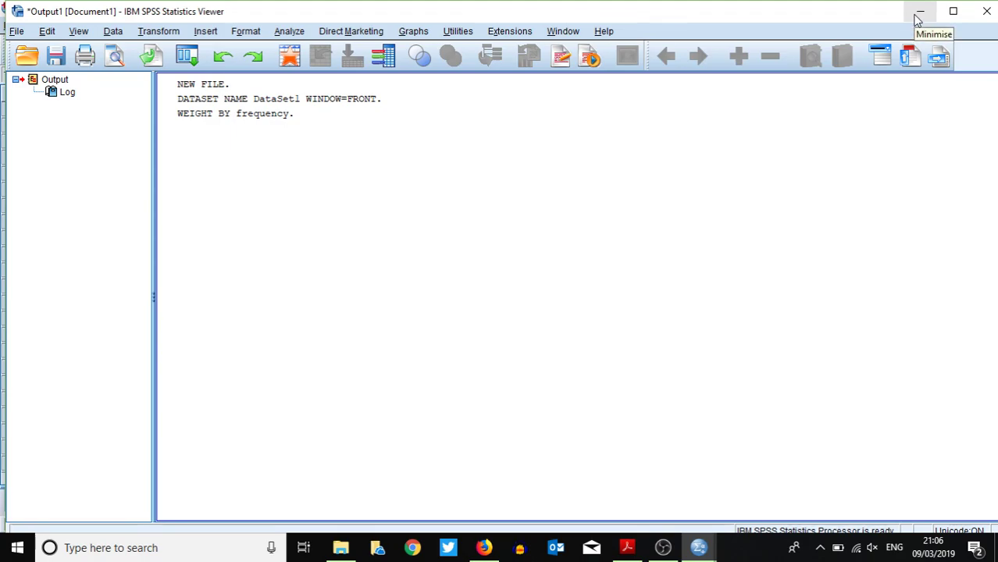
- Minimize the output viewer and bring up Analyze > Nonparametric Tests > Legacy Dialogs
left_click(917, 14)
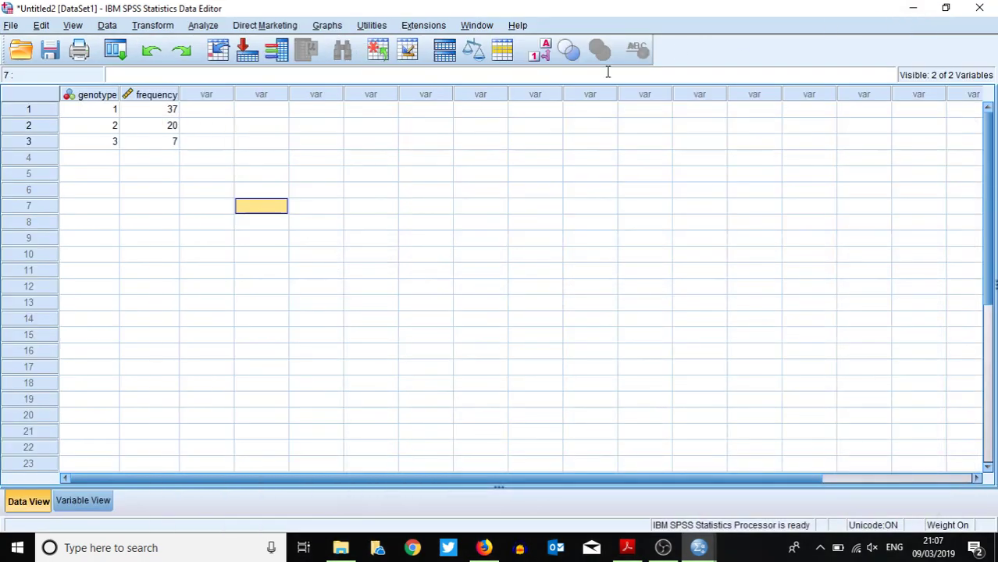
left_click(203, 25)
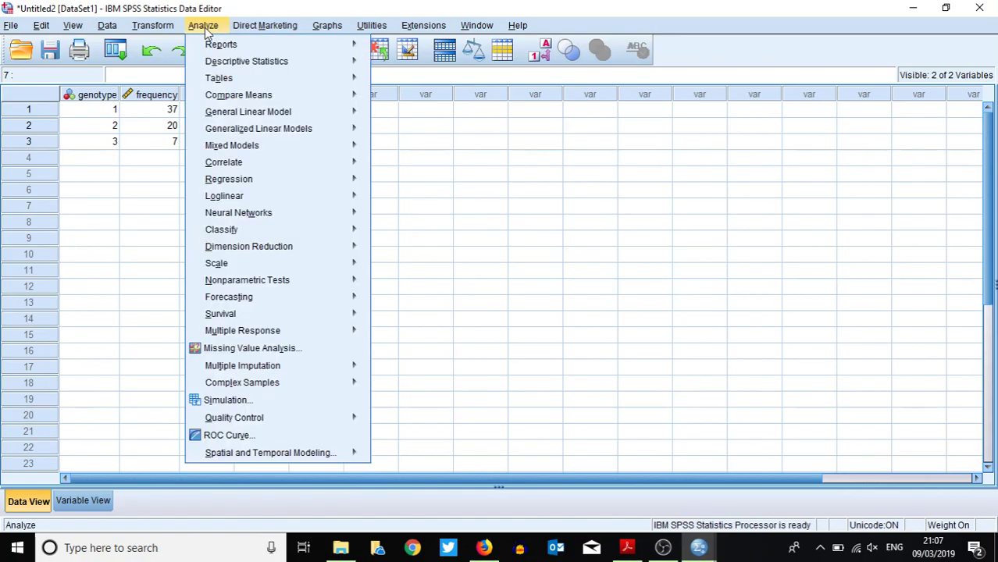
mouse_move(287, 287)
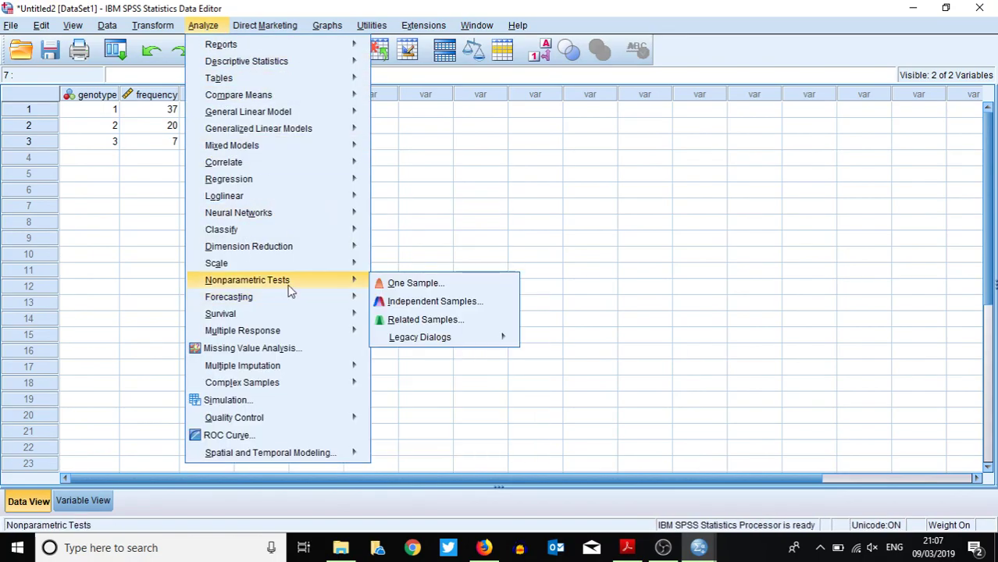
mouse_move(441, 349)
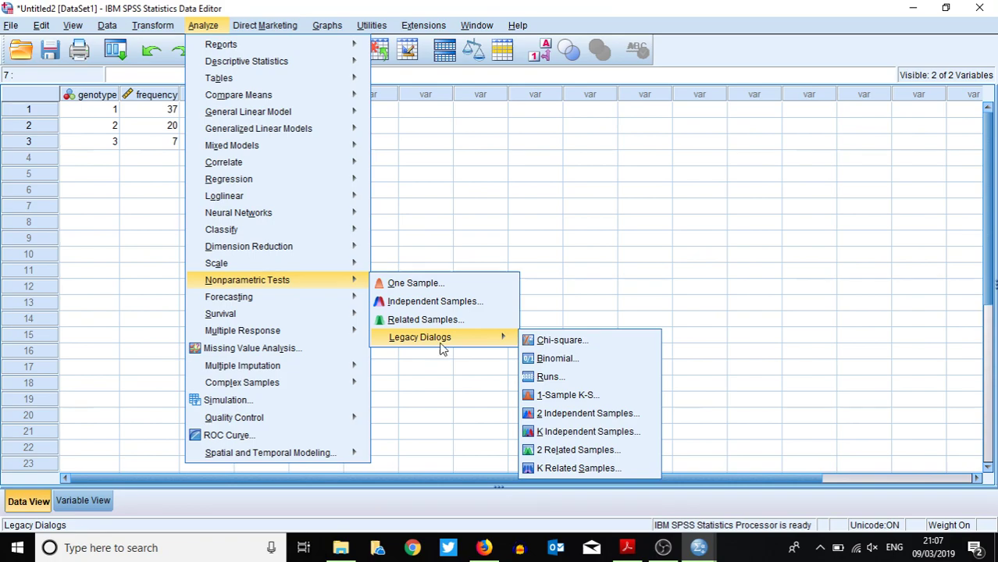
- Set genotype as the Chi-square test variable and choose specified expected Values
left_click(569, 346)
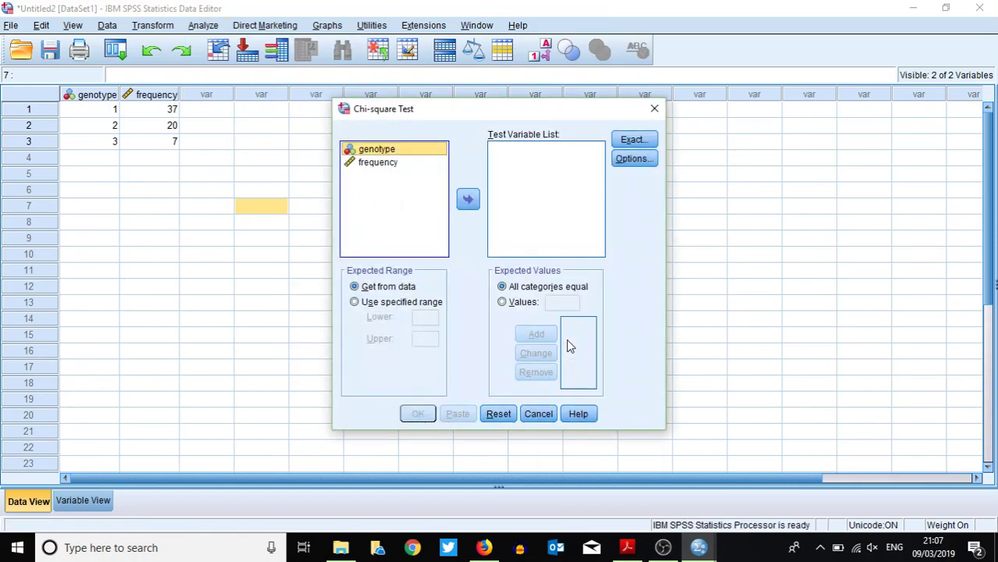
left_click(472, 200)
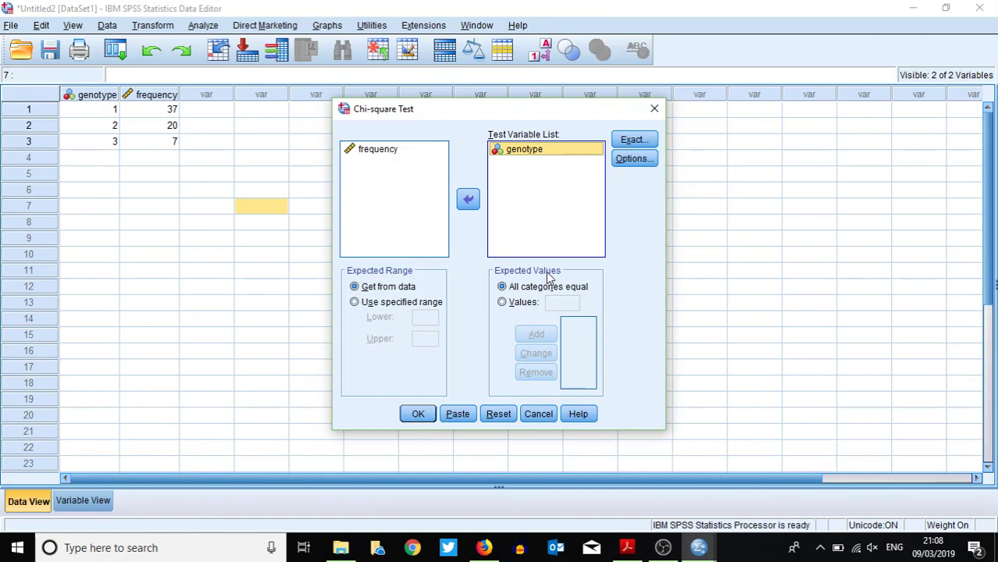
left_click(502, 303)
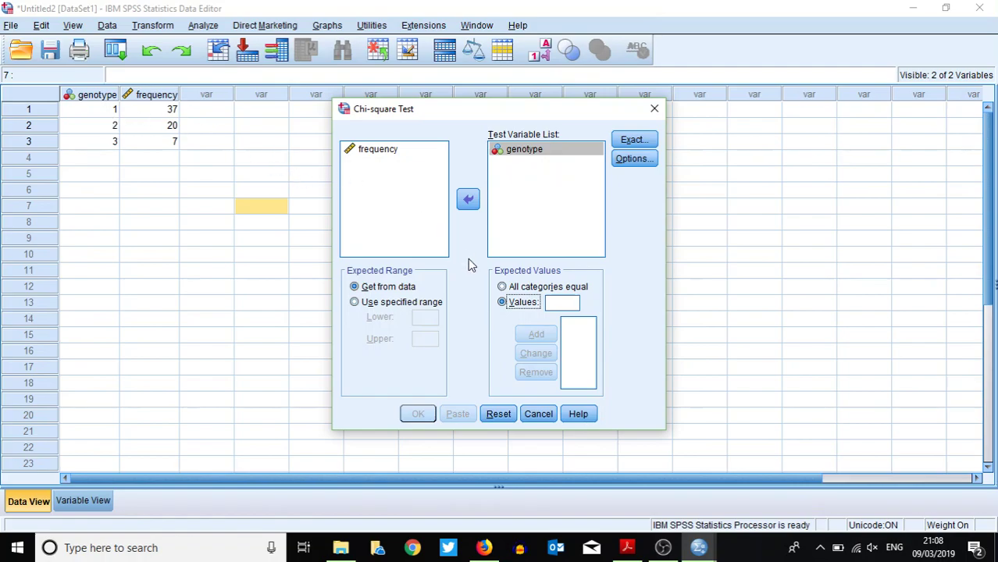
left_click(554, 302)
- Add expected values 34, 25 and 5, then run the chi-square test
type("34")
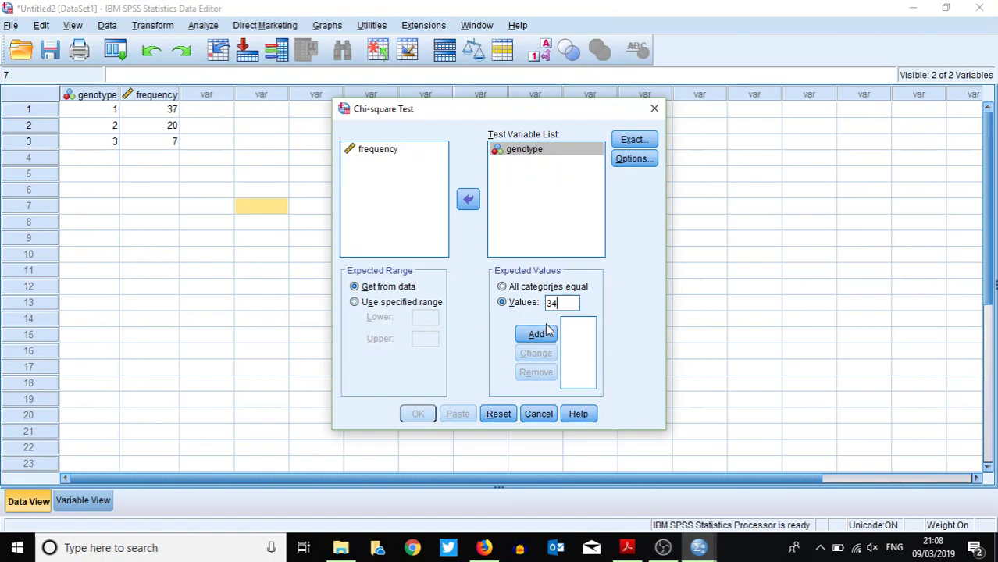
left_click(546, 333)
double_click(552, 303)
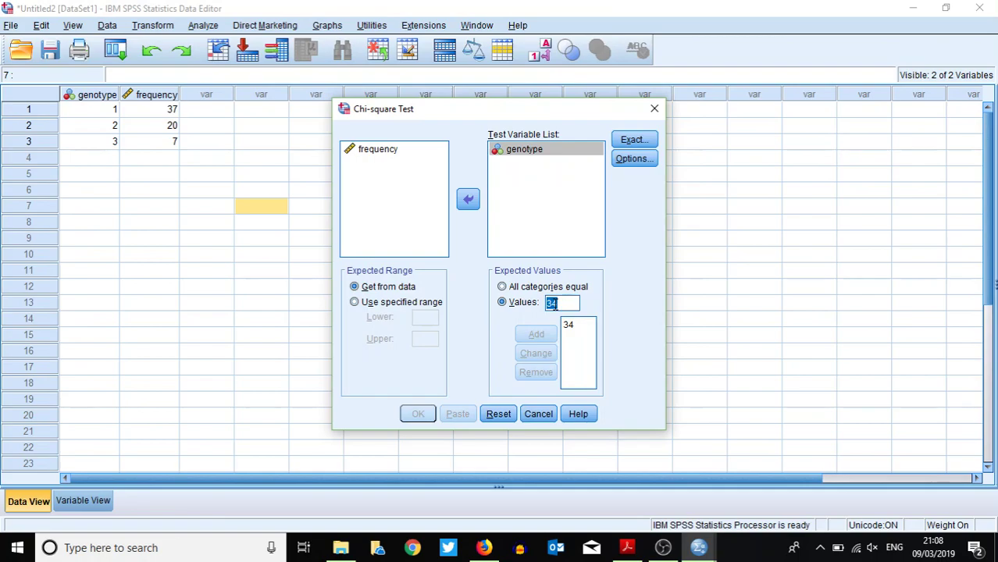
type("25")
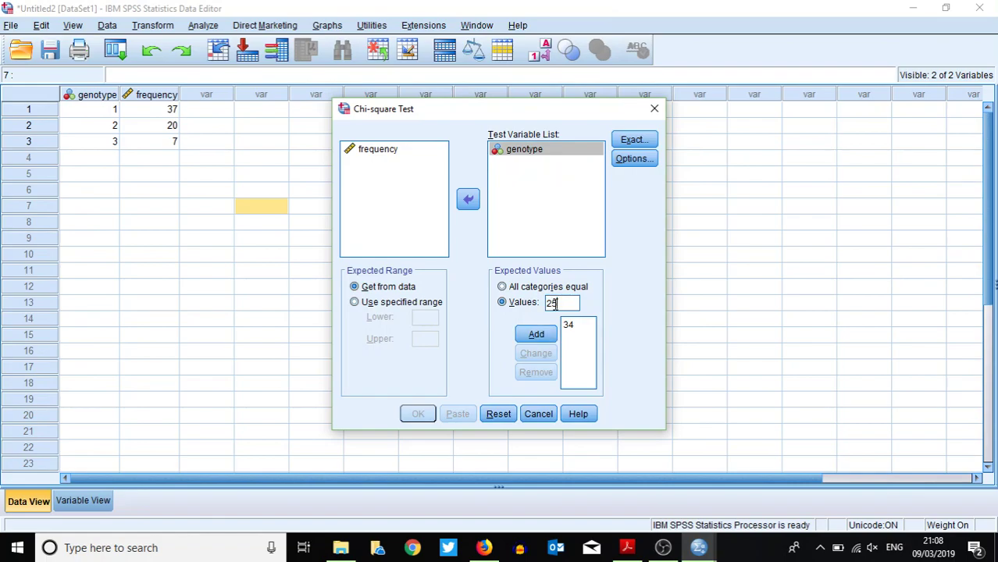
left_click(539, 335)
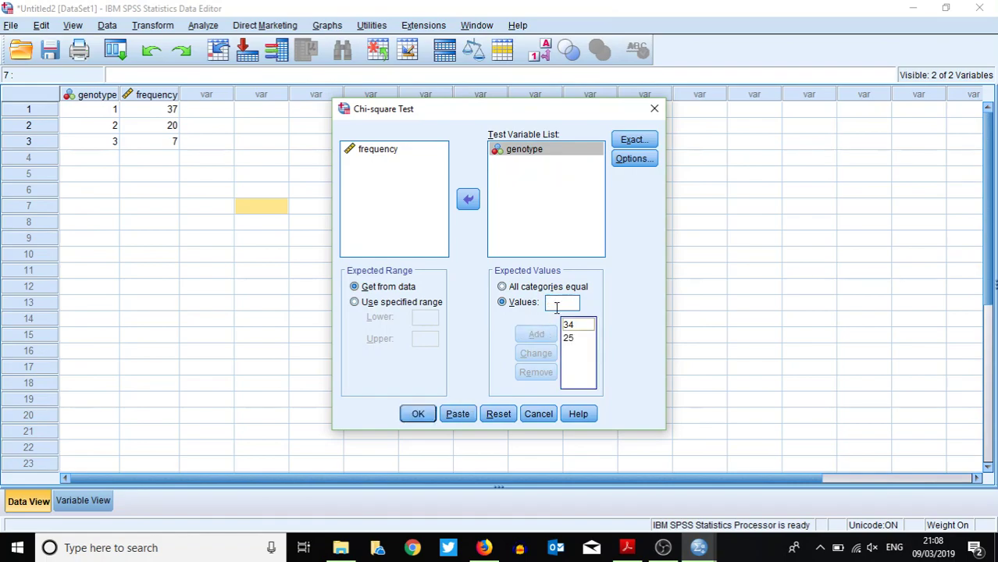
left_click(557, 302)
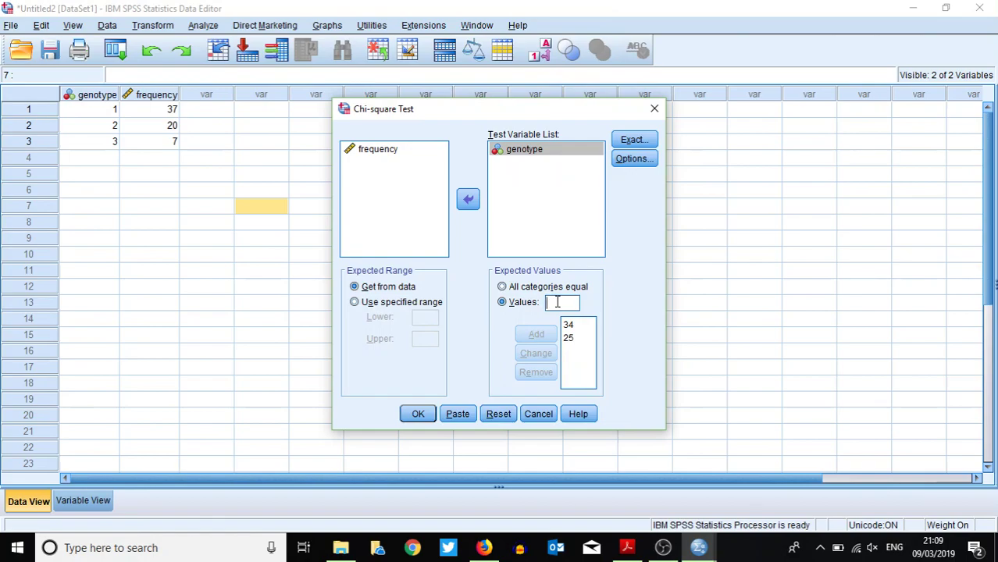
type("5")
left_click(544, 332)
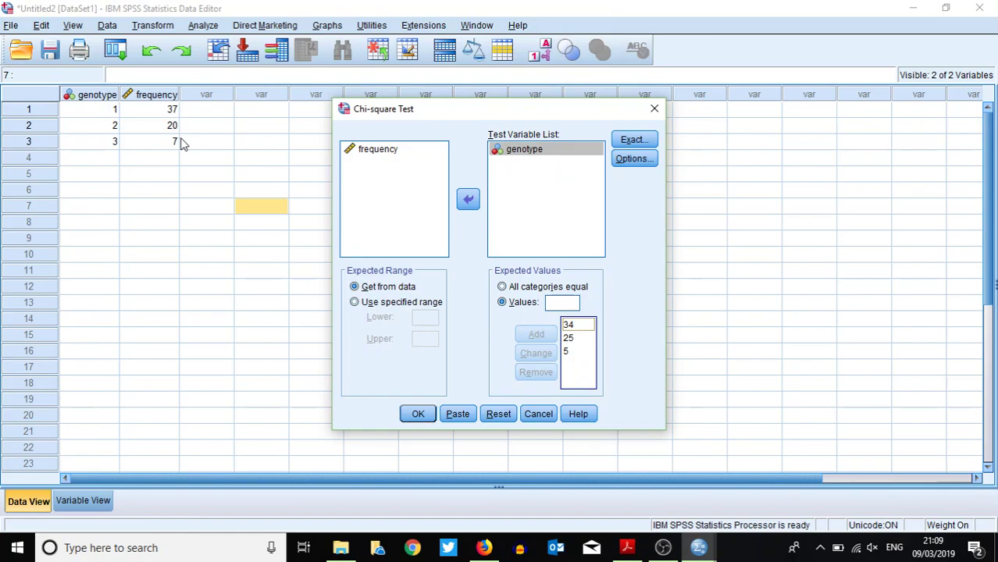
left_click(570, 338)
left_click(422, 414)
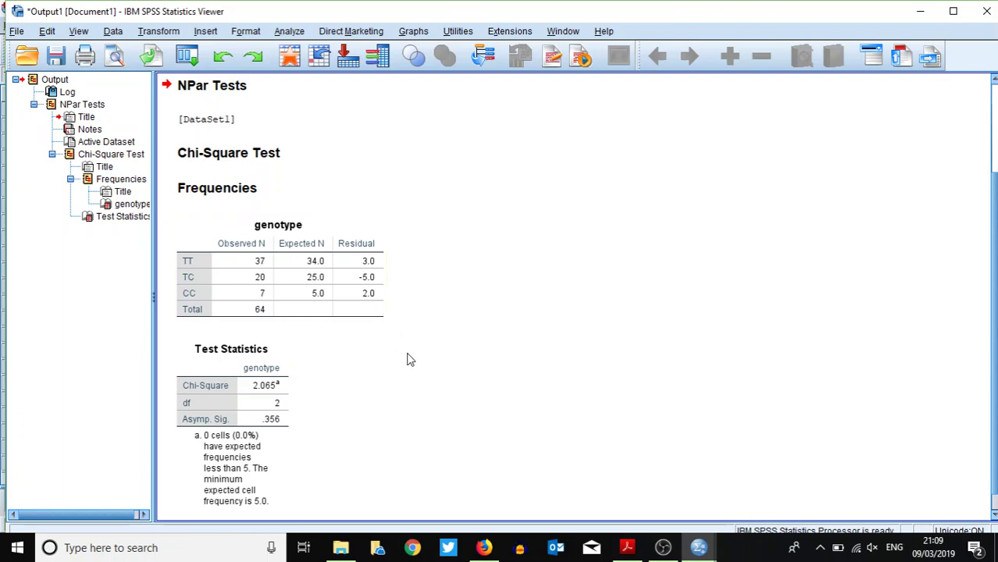
- Scroll to the Test Statistics table: Chi-Square 2.065, df 2, significance .356
scroll(409, 359, "down", 1)
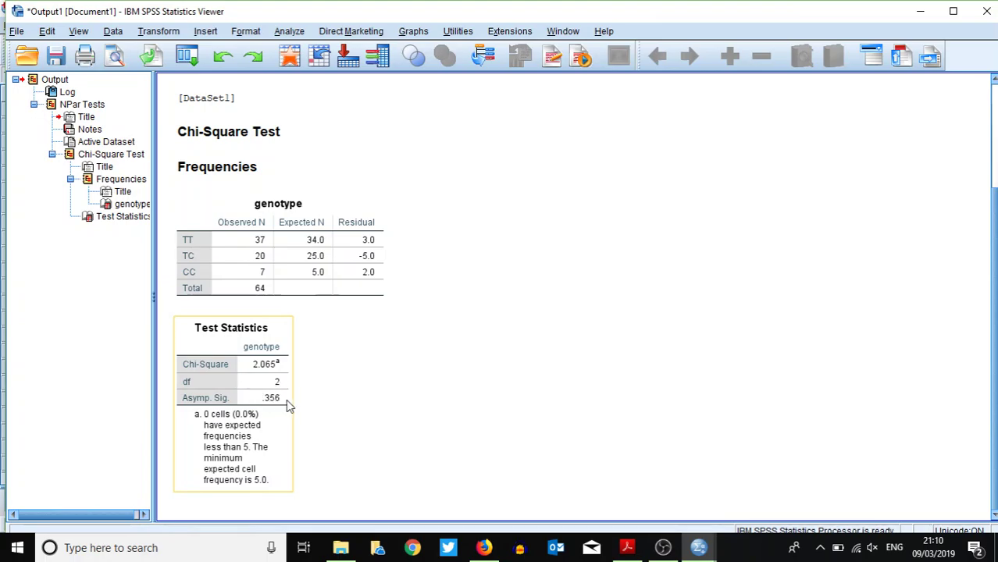
left_click(339, 407)
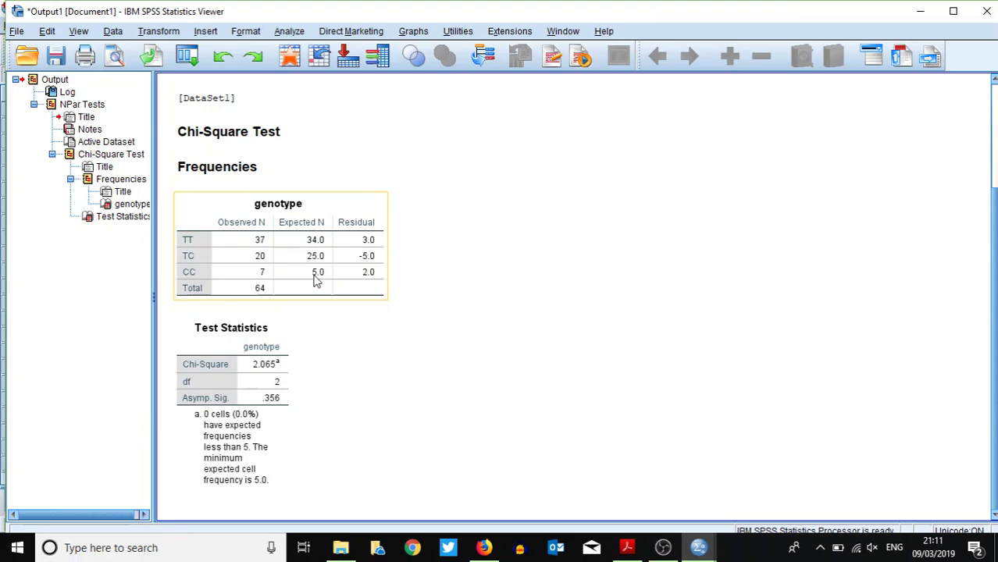
left_click(480, 281)
scroll(479, 281, "up", 3)
left_click(479, 281)
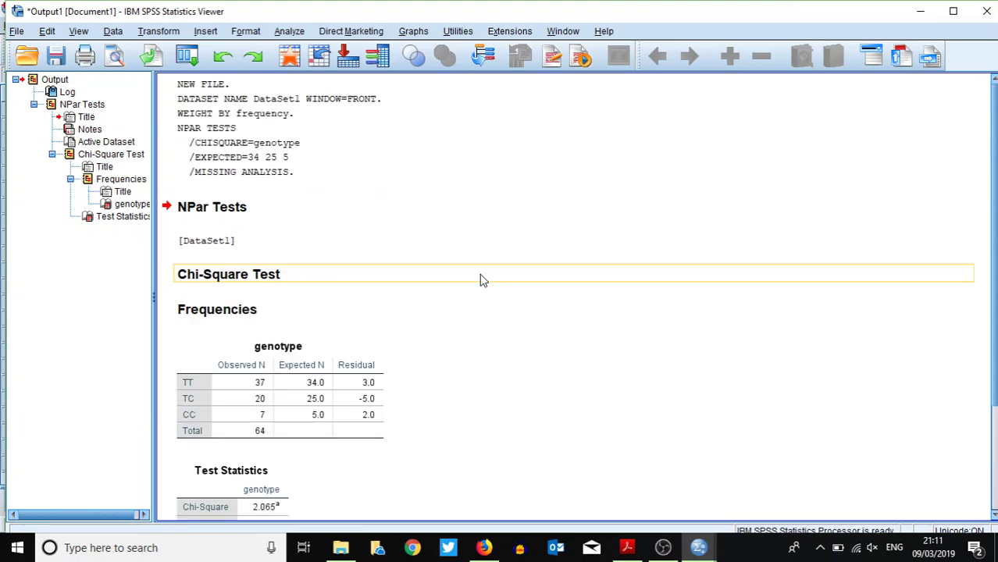
left_click(675, 149)
left_click(654, 265)
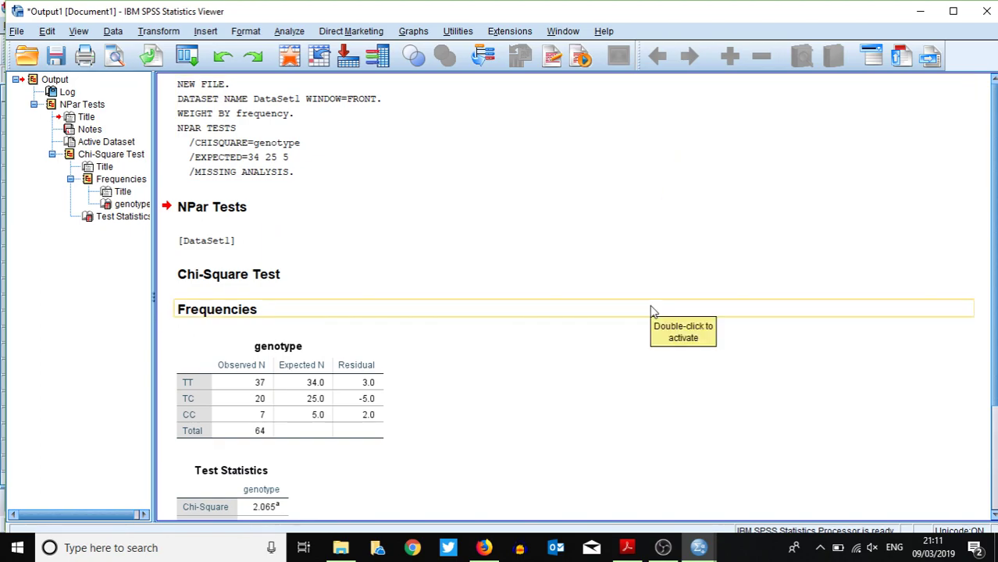
scroll(655, 281, "down", 5)
scroll(650, 313, "up", 2)
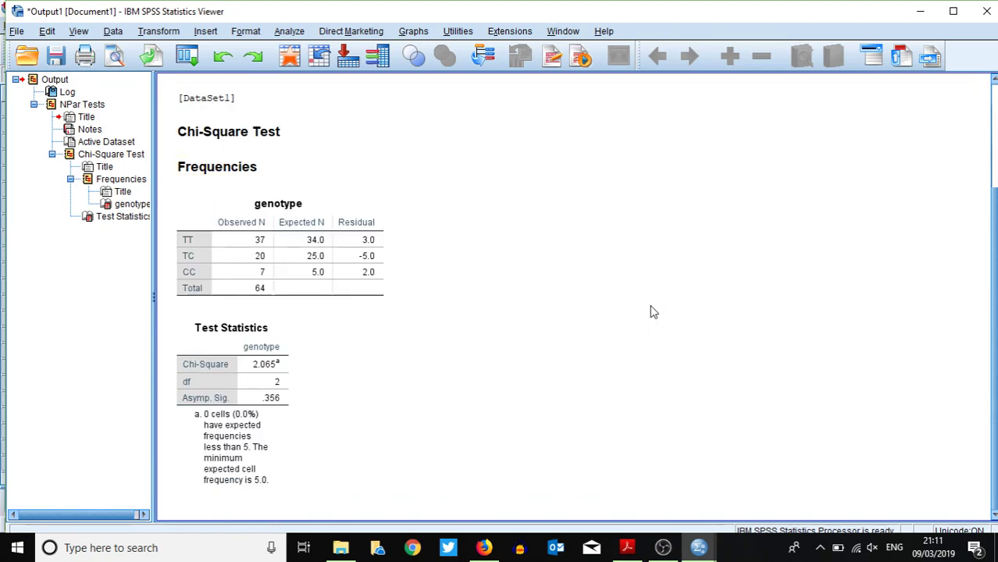